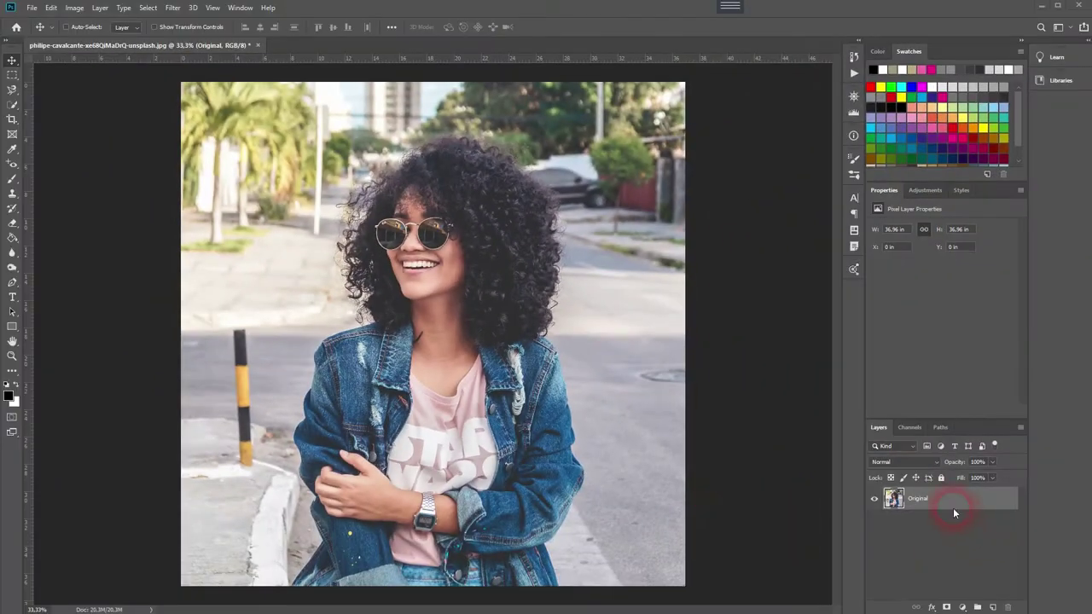
Step: Duplicate the Original layer with Ctrl+J and convert Original copy to a Smart Object
{"action": "key", "text": "ctrl+j"}
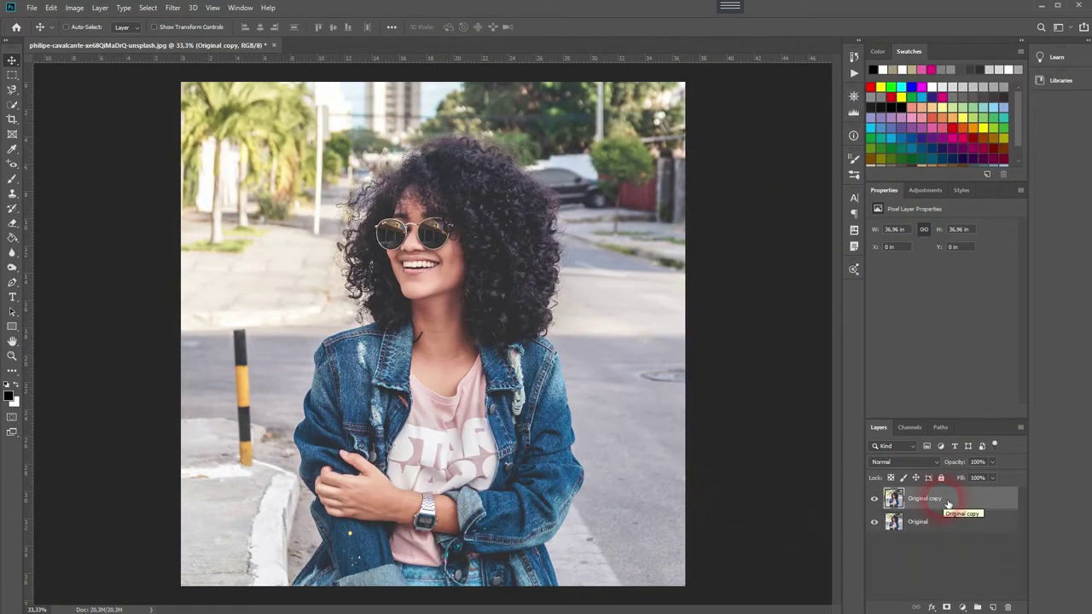
{"action": "right_click", "coordinate": [949, 502]}
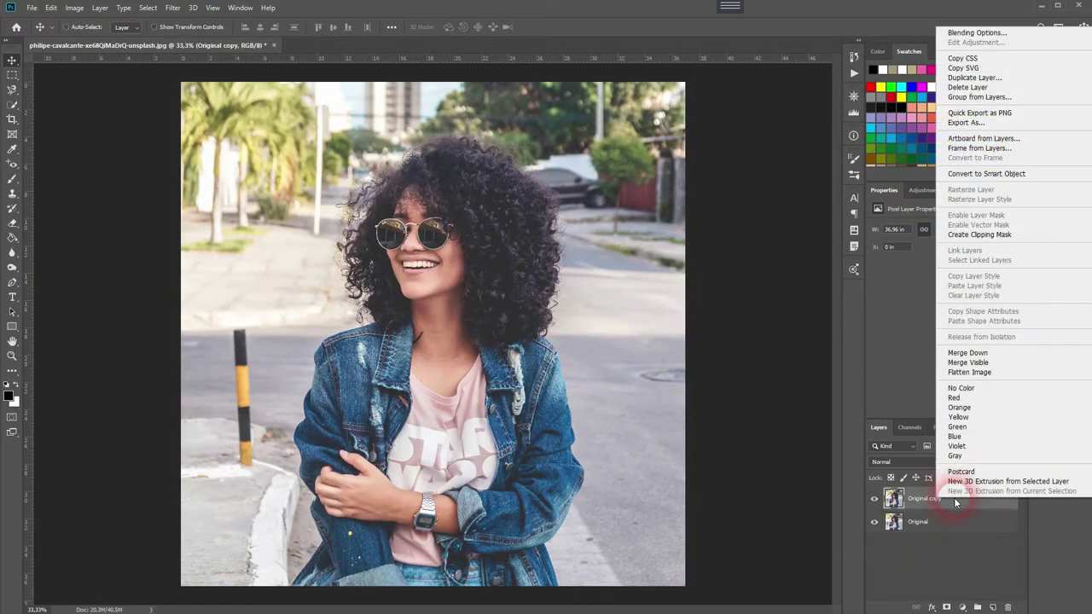
{"action": "left_click", "coordinate": [994, 175]}
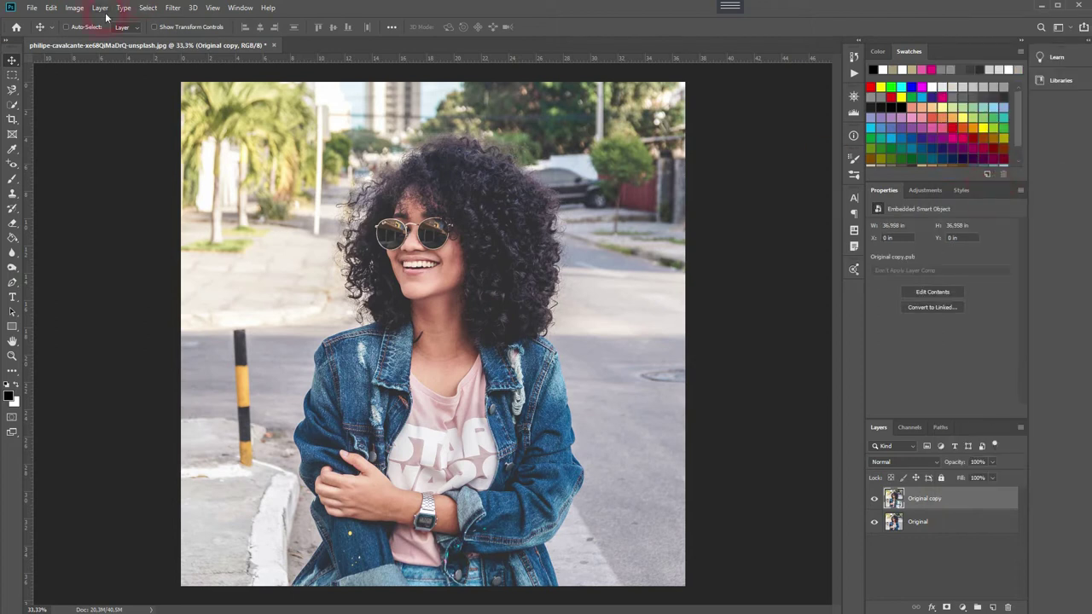
Step: Apply Black & White to Original copy, comparing High Contrast Red, Infrared and Blue presets, then choosing Darker
{"action": "left_click", "coordinate": [75, 7]}
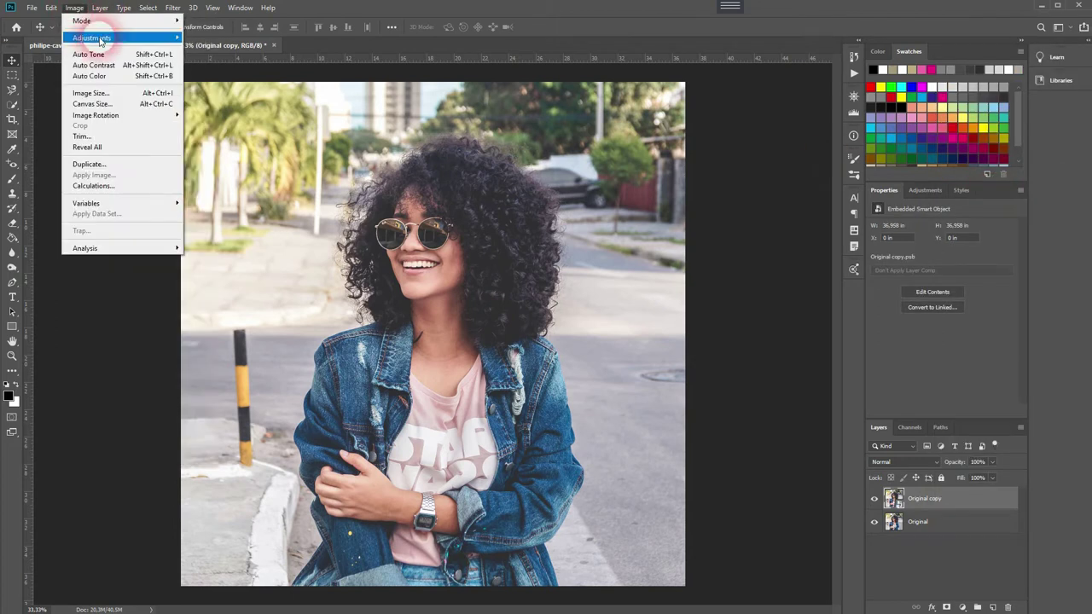
{"action": "mouse_move", "coordinate": [128, 37]}
{"action": "left_click", "coordinate": [223, 120]}
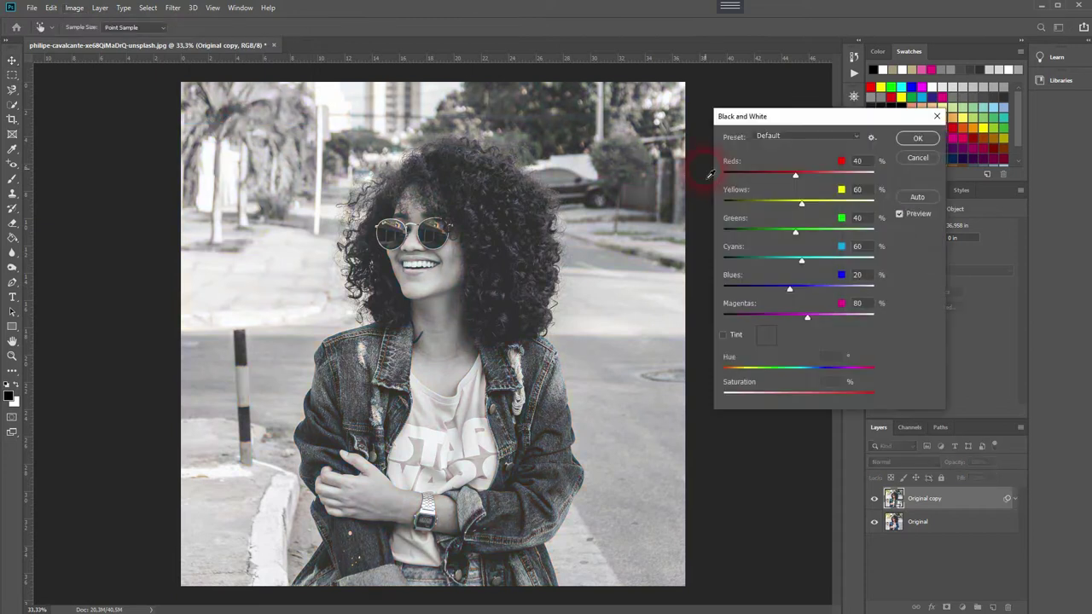
{"action": "left_click", "coordinate": [856, 139]}
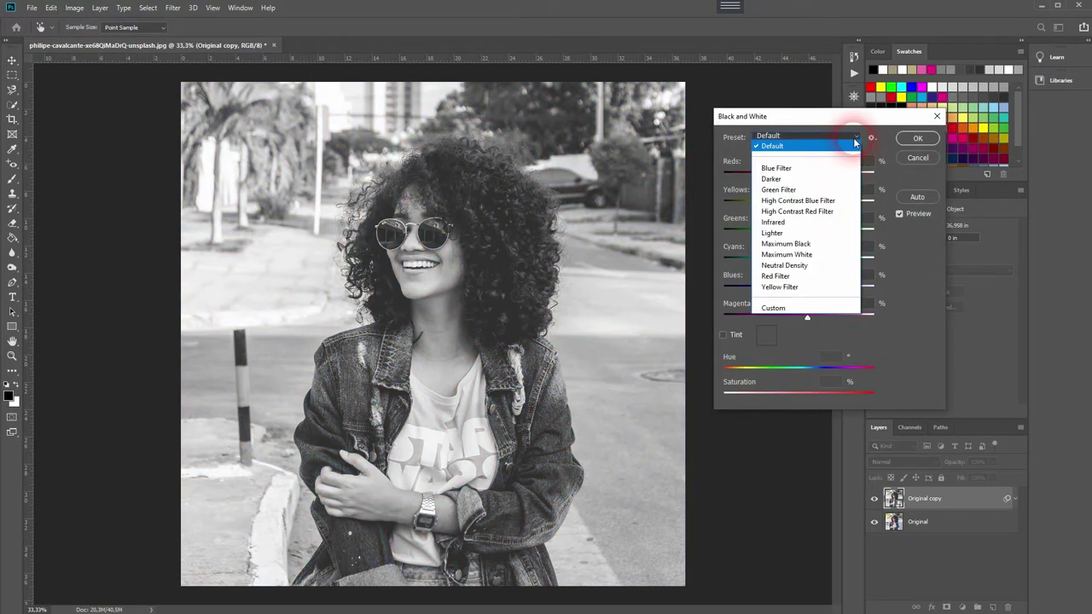
{"action": "left_click", "coordinate": [840, 212]}
{"action": "left_click", "coordinate": [843, 137]}
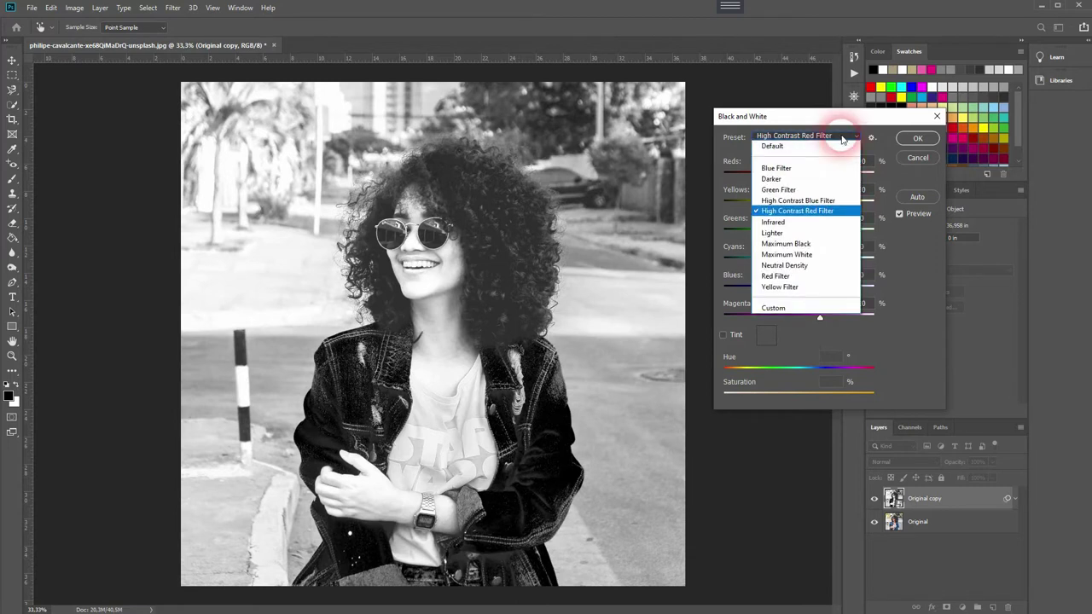
{"action": "left_click", "coordinate": [827, 223]}
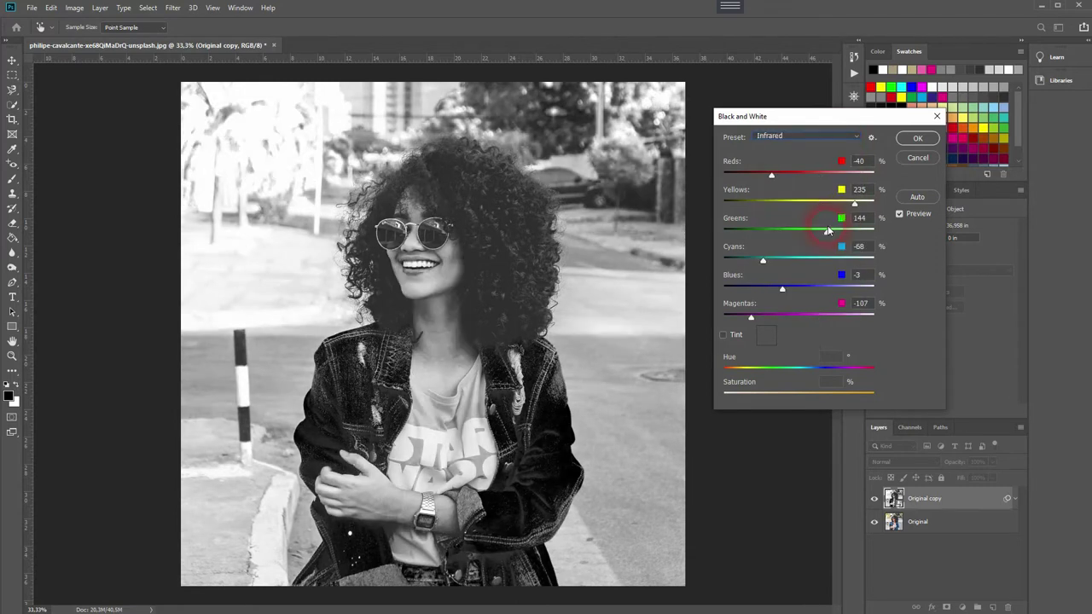
{"action": "left_click", "coordinate": [824, 134]}
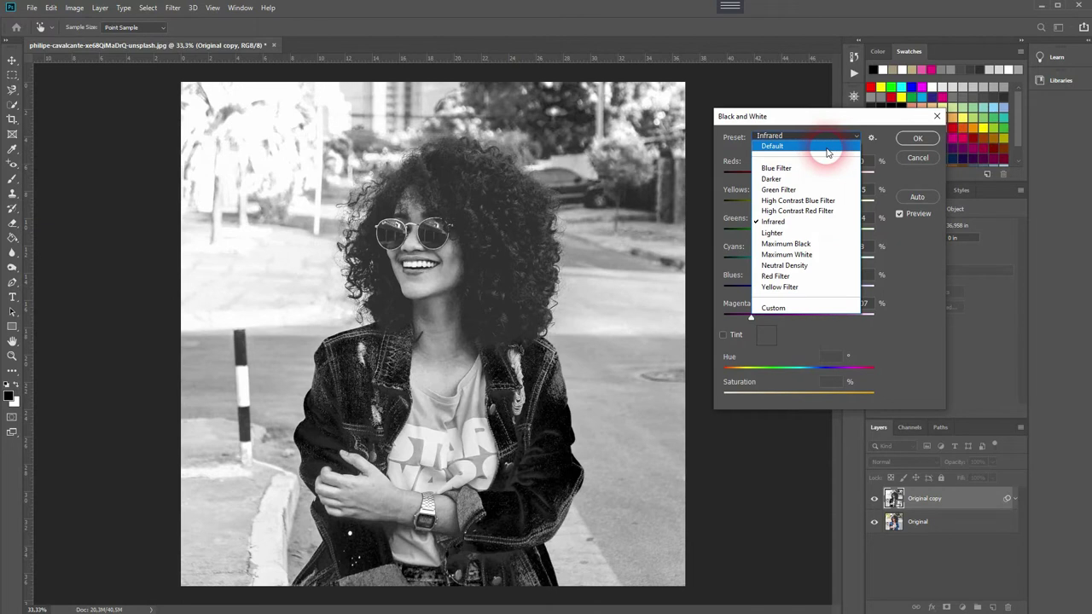
{"action": "left_click", "coordinate": [827, 169]}
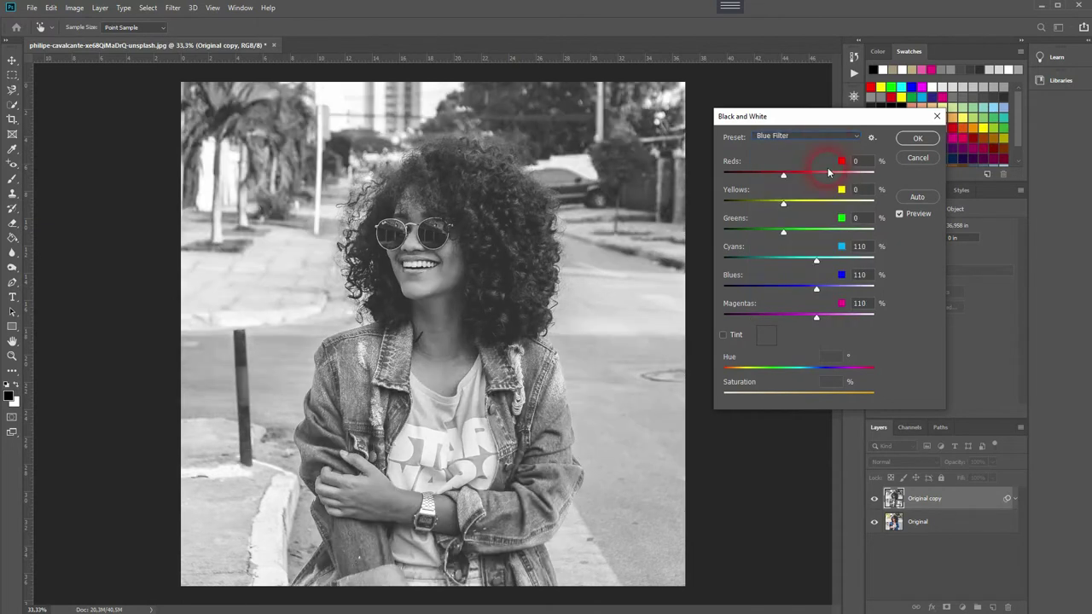
{"action": "left_click", "coordinate": [817, 136]}
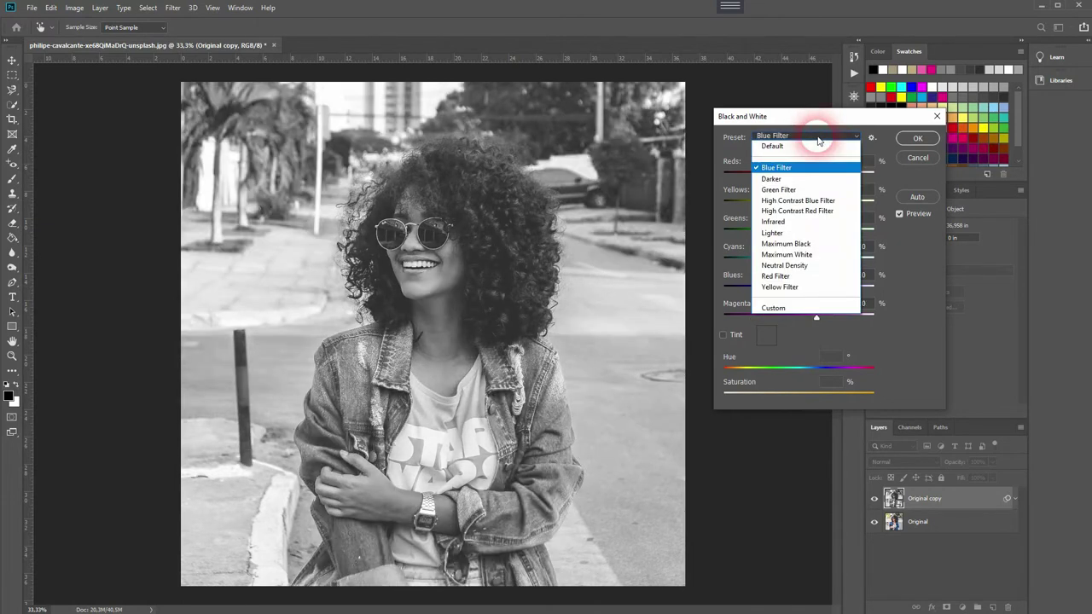
{"action": "left_click", "coordinate": [817, 178]}
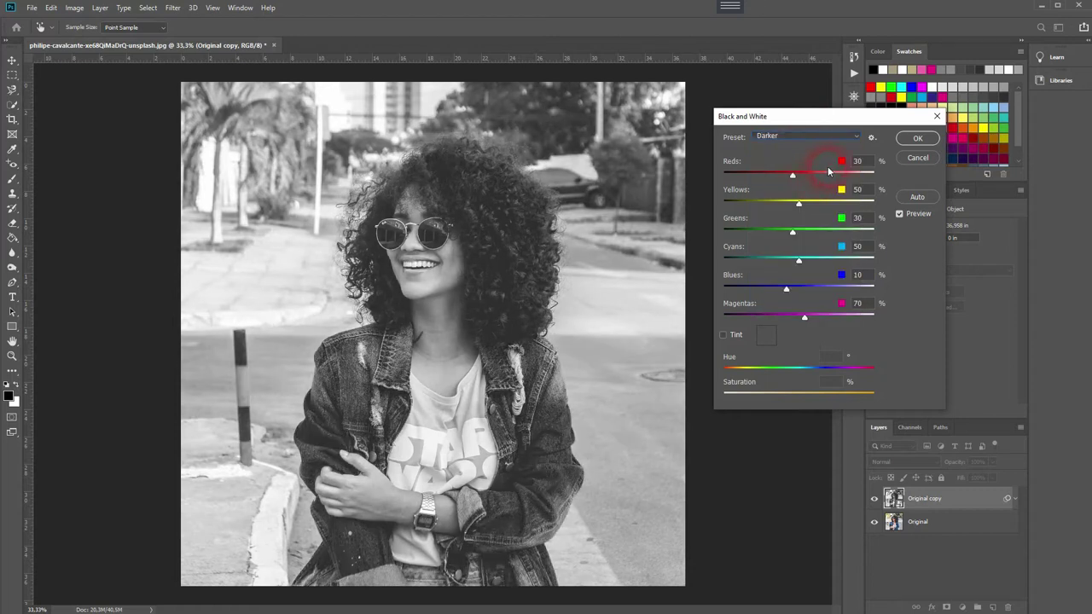
{"action": "left_click", "coordinate": [915, 139]}
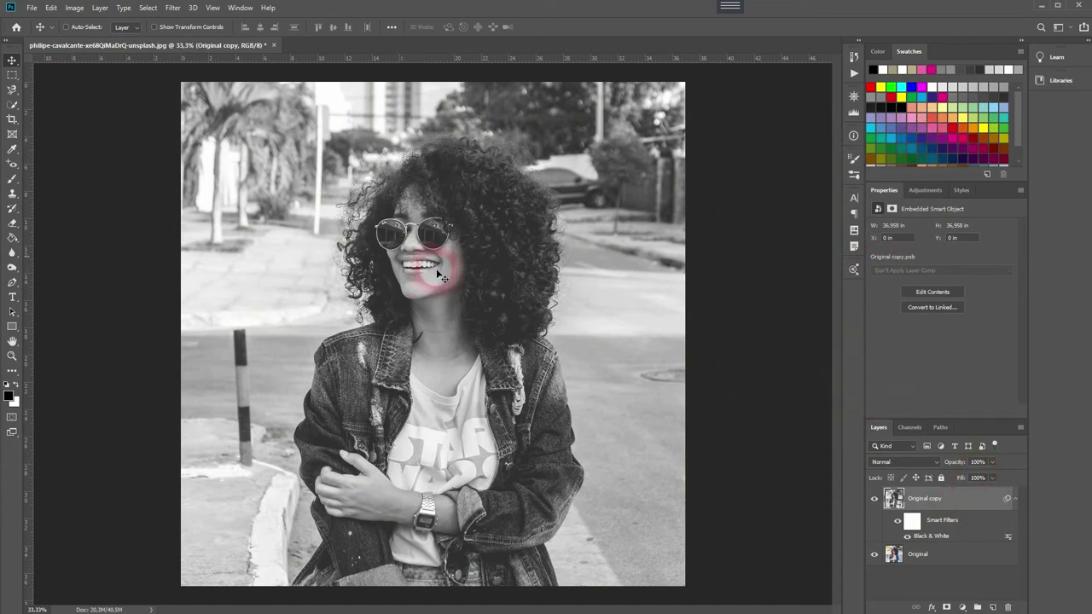
Step: Apply a Smart Sharpen smart filter with Amount 500% and Radius 64 px
{"action": "left_click", "coordinate": [173, 8]}
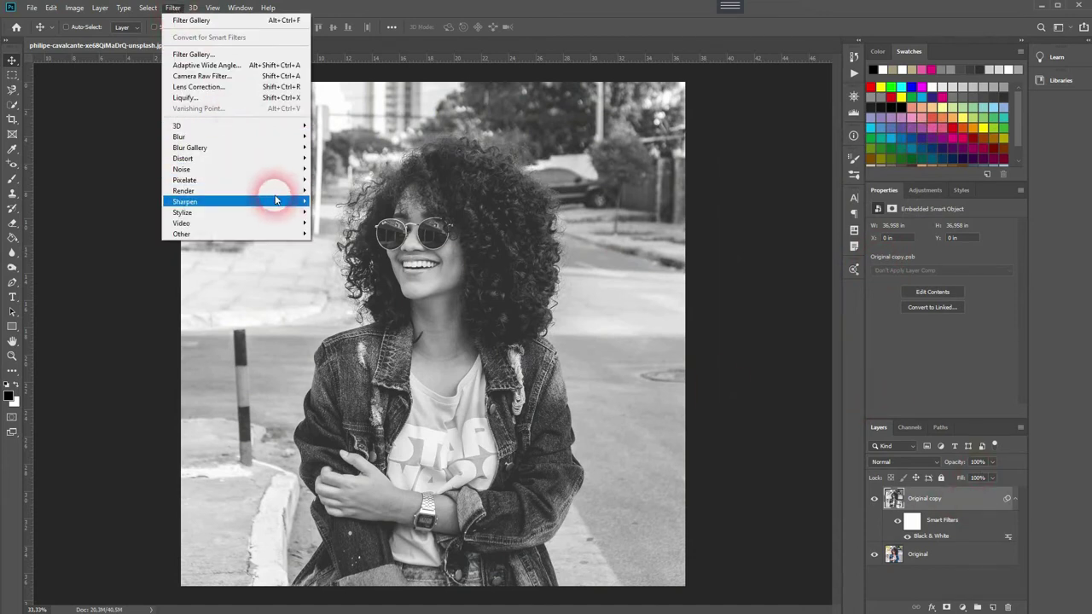
{"action": "mouse_move", "coordinate": [278, 201]}
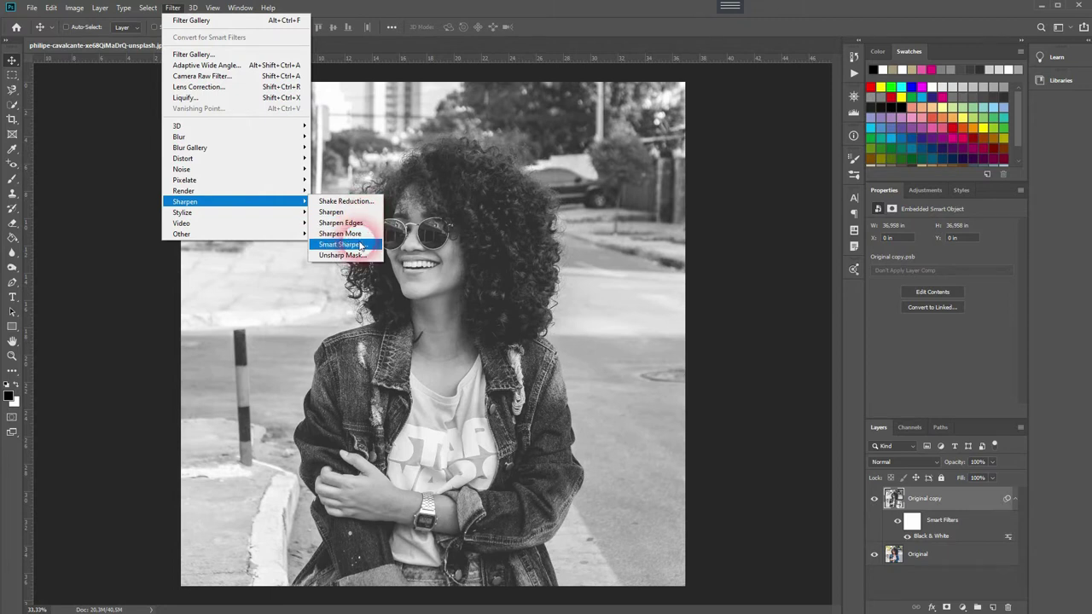
{"action": "left_click", "coordinate": [360, 245]}
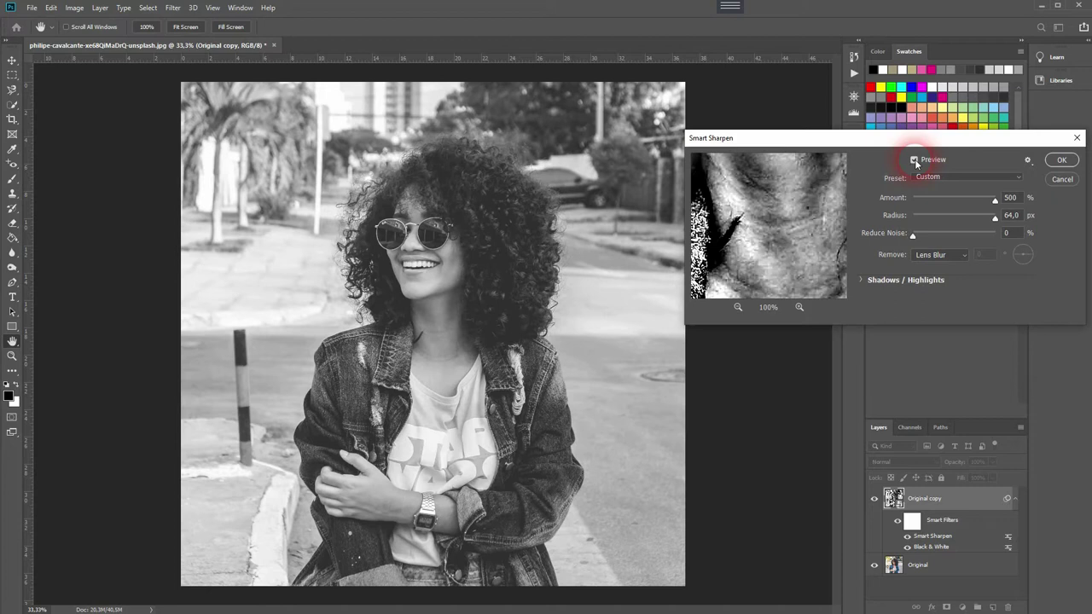
{"action": "left_click", "coordinate": [1062, 161]}
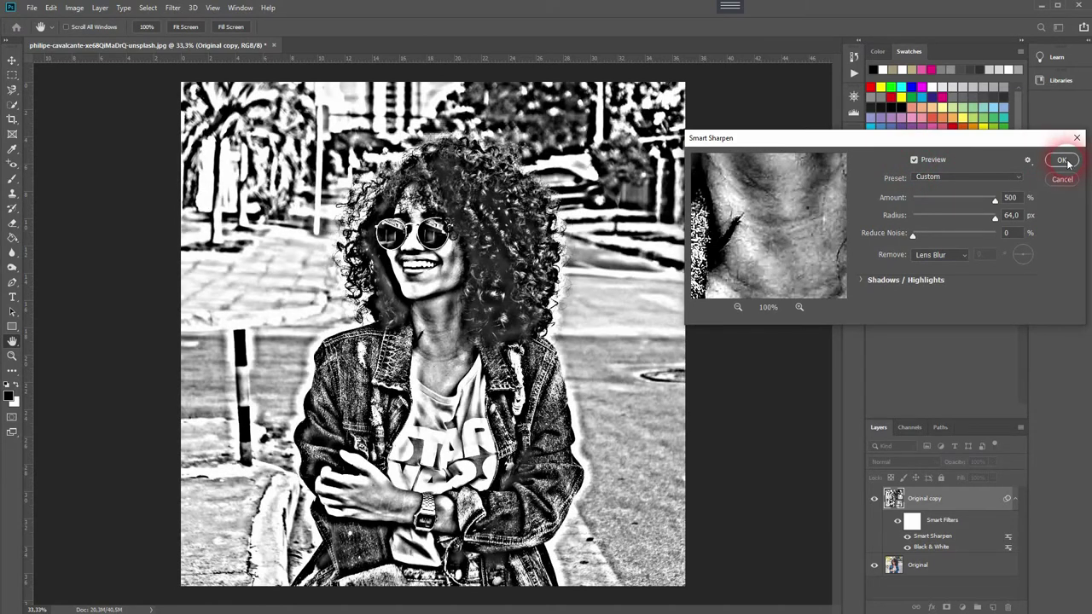
{"action": "left_click", "coordinate": [1063, 160]}
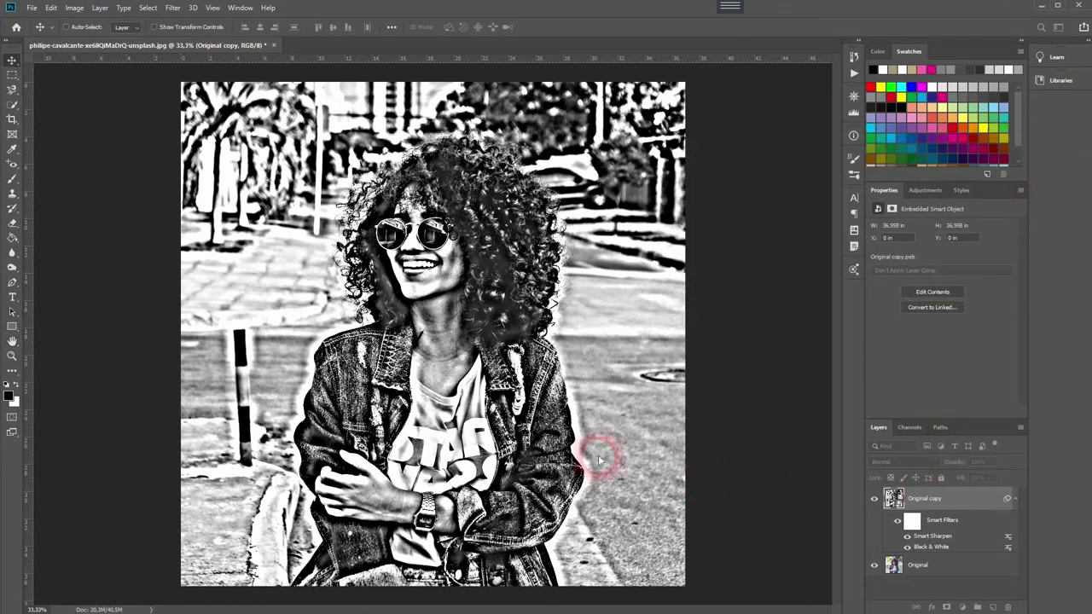
Step: Open the Filter Gallery on the copy layer with the preview zoomed out to fit
{"action": "left_click", "coordinate": [174, 10]}
{"action": "left_click", "coordinate": [213, 55]}
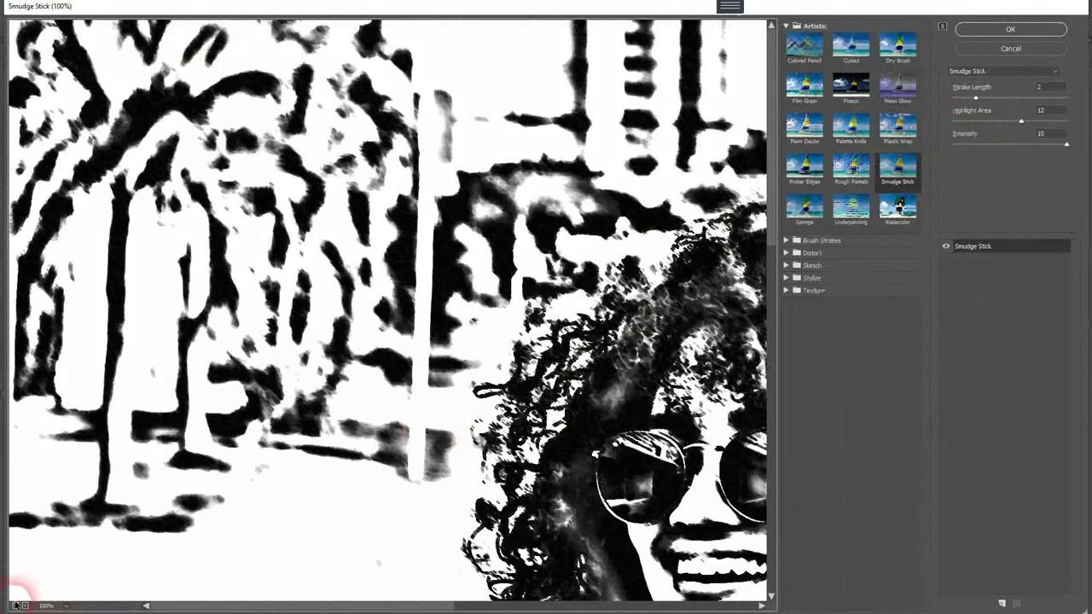
{"action": "left_click", "coordinate": [15, 605]}
{"action": "left_click", "coordinate": [14, 606]}
{"action": "left_click", "coordinate": [15, 605]}
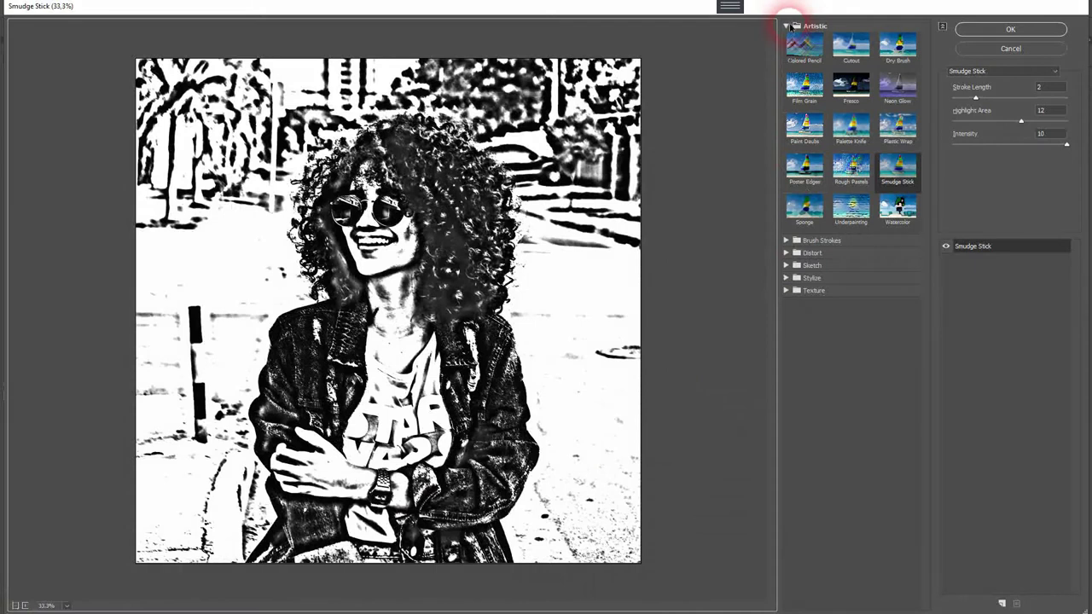
{"action": "left_click", "coordinate": [787, 26]}
{"action": "left_click", "coordinate": [787, 26]}
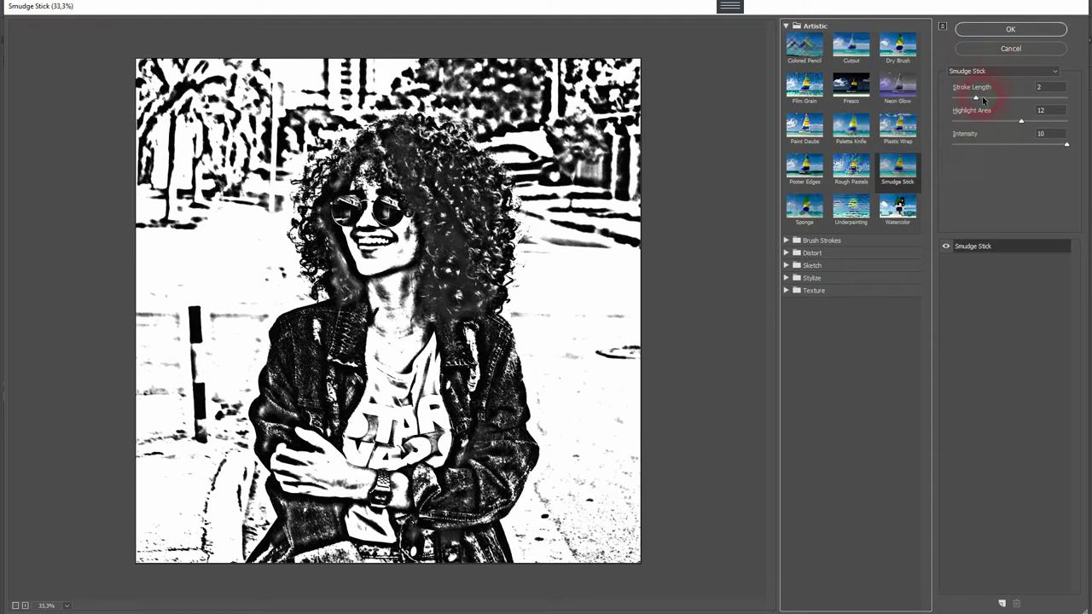
Step: Apply Smudge Stick with Stroke Length 3, Highlight Area 10 and Intensity 10
{"action": "left_click_drag", "start_coordinate": [978, 100], "coordinate": [951, 100]}
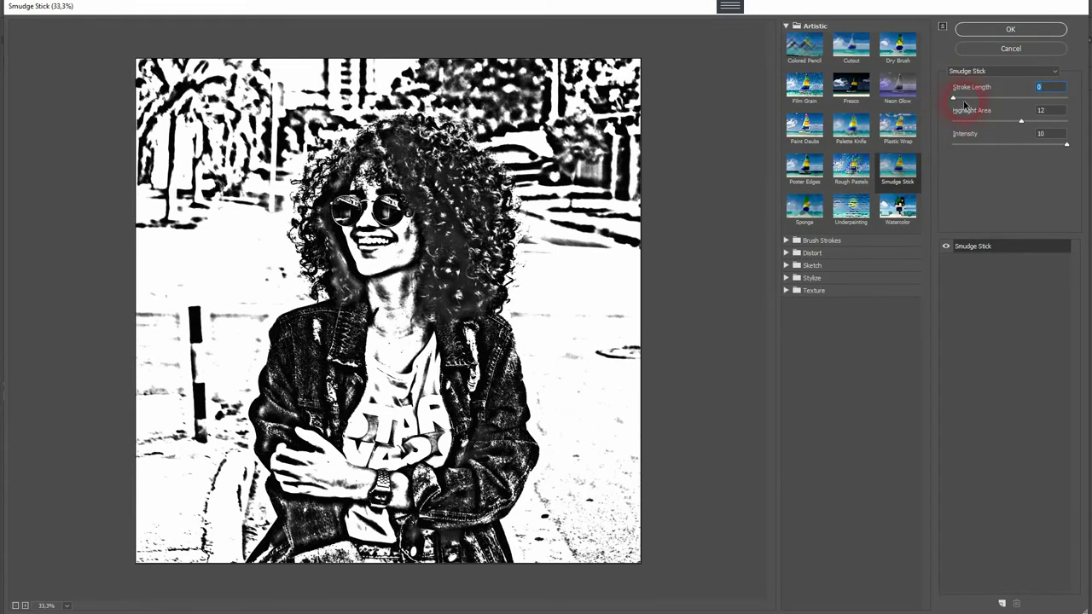
{"action": "mouse_move", "coordinate": [953, 100]}
{"action": "left_mouse_down"}
{"action": "mouse_move", "coordinate": [1087, 101]}
{"action": "mouse_move", "coordinate": [981, 109]}
{"action": "mouse_move", "coordinate": [1039, 131]}
{"action": "mouse_move", "coordinate": [1078, 129]}
{"action": "mouse_move", "coordinate": [1010, 130]}
{"action": "mouse_move", "coordinate": [1064, 144]}
{"action": "mouse_move", "coordinate": [933, 151]}
{"action": "mouse_move", "coordinate": [1082, 156]}
{"action": "left_mouse_up"}
{"action": "left_click", "coordinate": [1022, 123]}
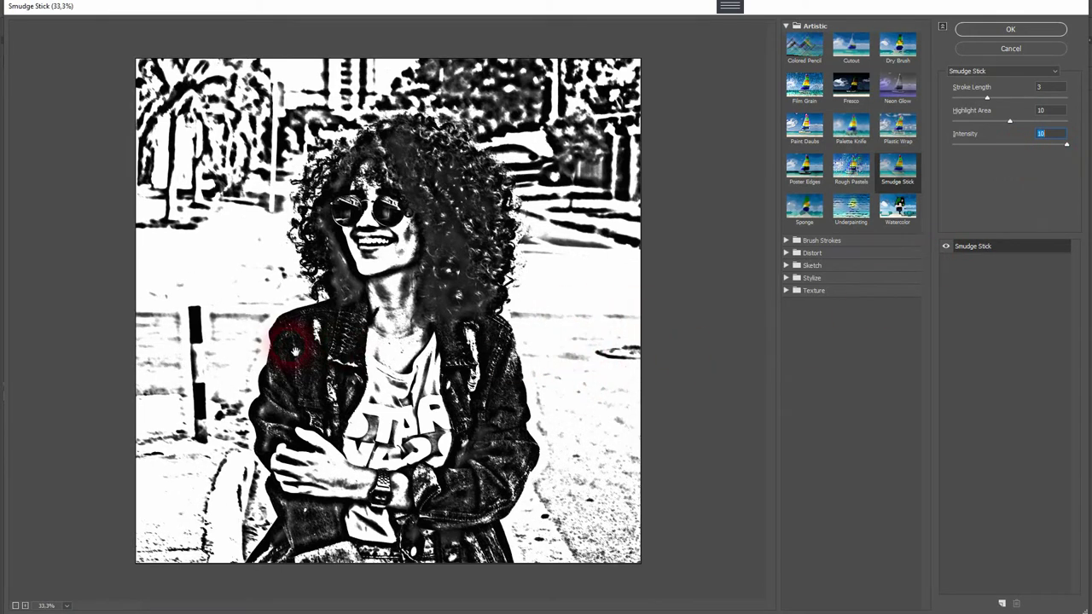
{"action": "left_click", "coordinate": [1069, 177]}
{"action": "left_click", "coordinate": [1020, 28]}
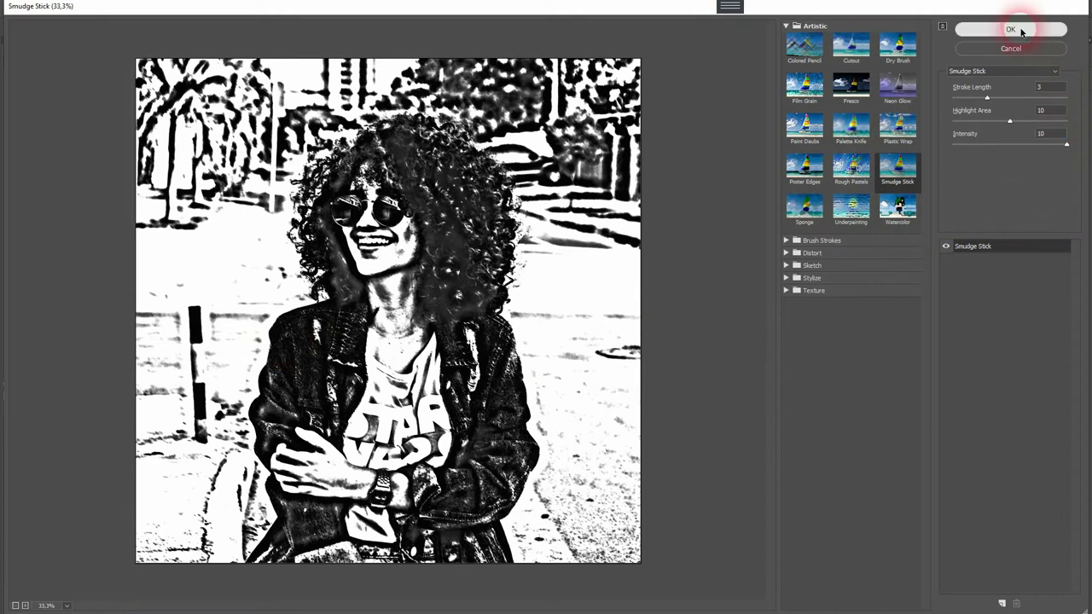
Step: Add a Filter Gallery Cutout pass with Levels 2, Edge Simplicity 5 and Edge Fidelity 2
{"action": "left_click", "coordinate": [873, 425]}
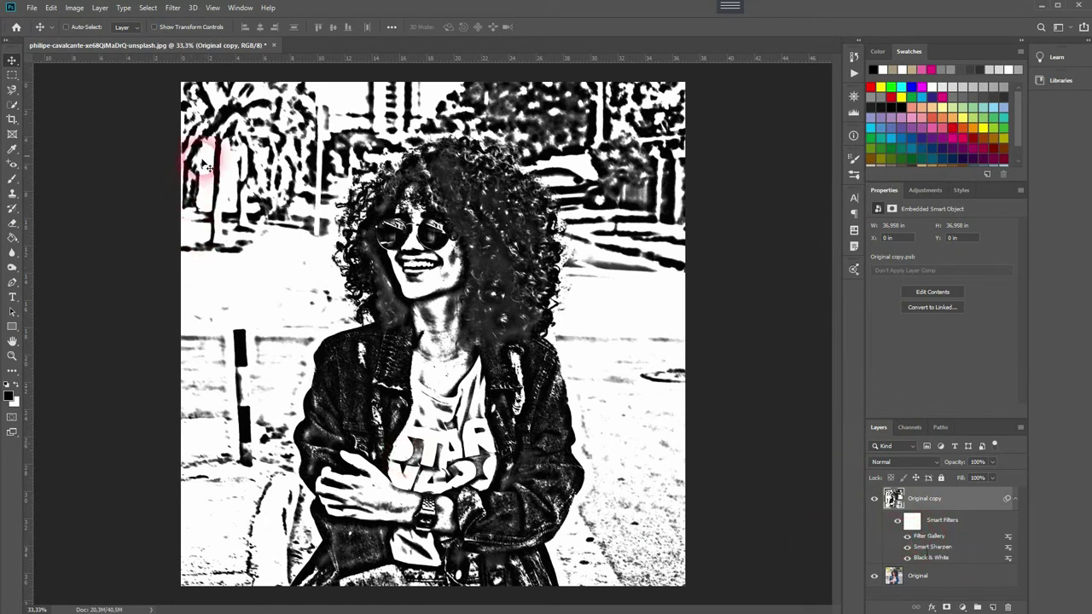
{"action": "left_click", "coordinate": [172, 9]}
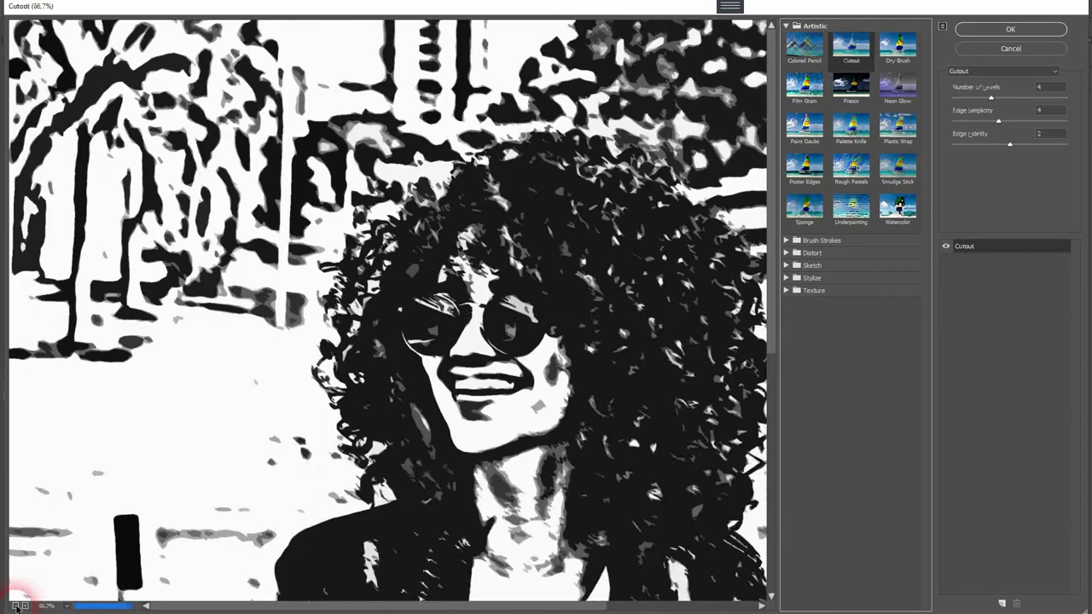
{"action": "left_click", "coordinate": [14, 605]}
{"action": "left_click", "coordinate": [15, 605]}
{"action": "left_click", "coordinate": [14, 606]}
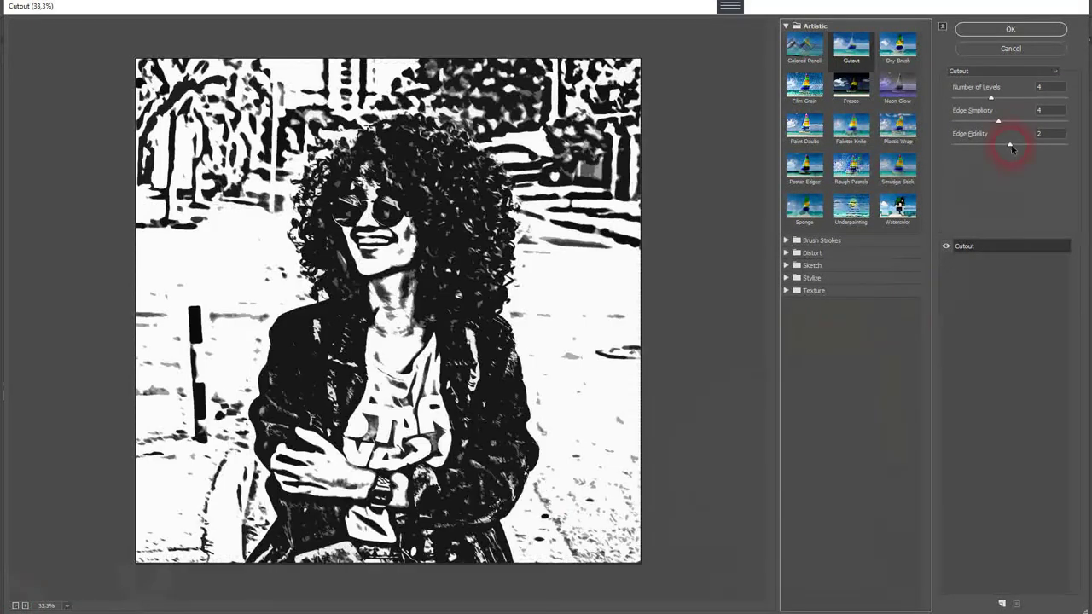
{"action": "left_click_drag", "start_coordinate": [991, 98], "coordinate": [1082, 96]}
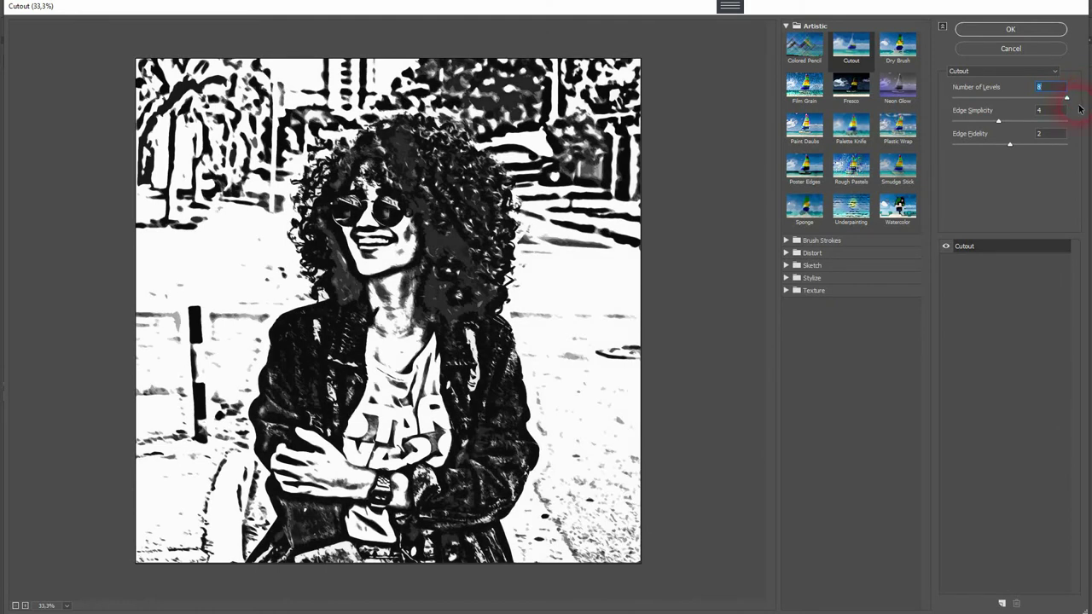
{"action": "left_click_drag", "start_coordinate": [1066, 100], "coordinate": [936, 111]}
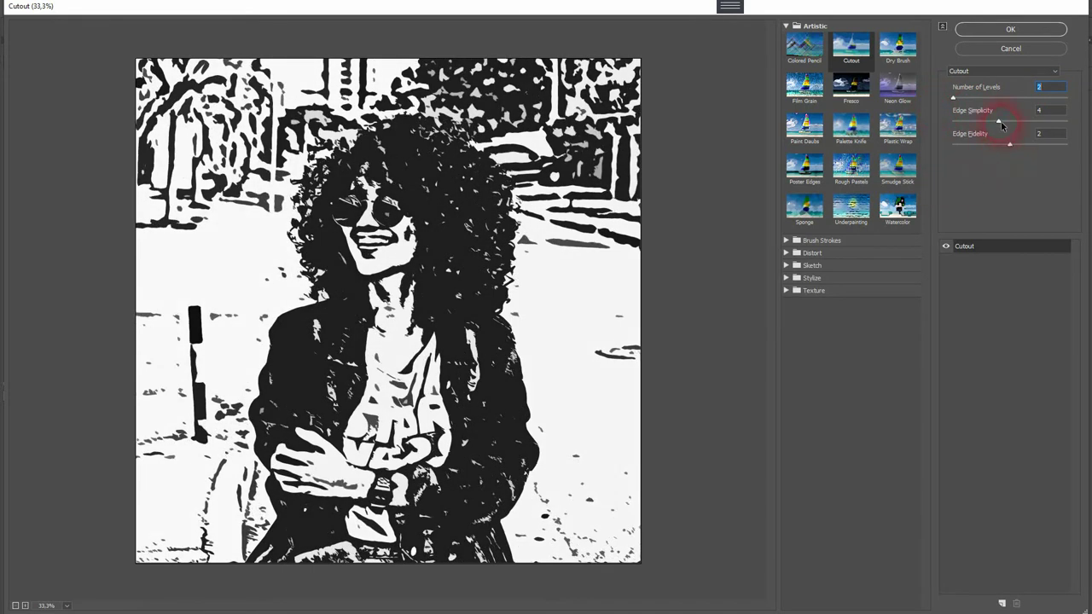
{"action": "left_click_drag", "start_coordinate": [1001, 123], "coordinate": [1028, 164]}
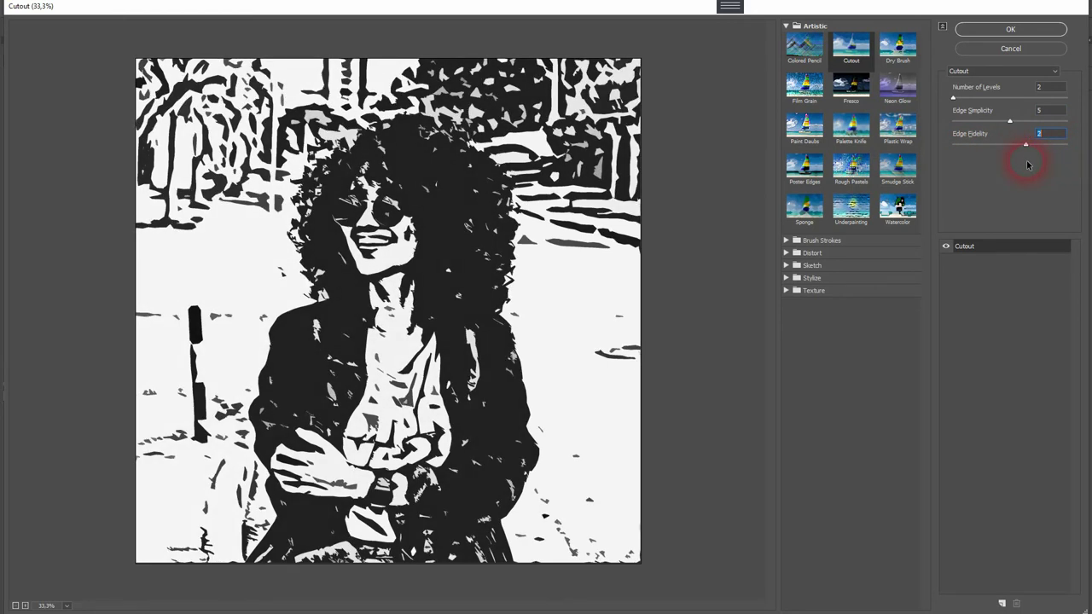
{"action": "left_click", "coordinate": [1042, 31]}
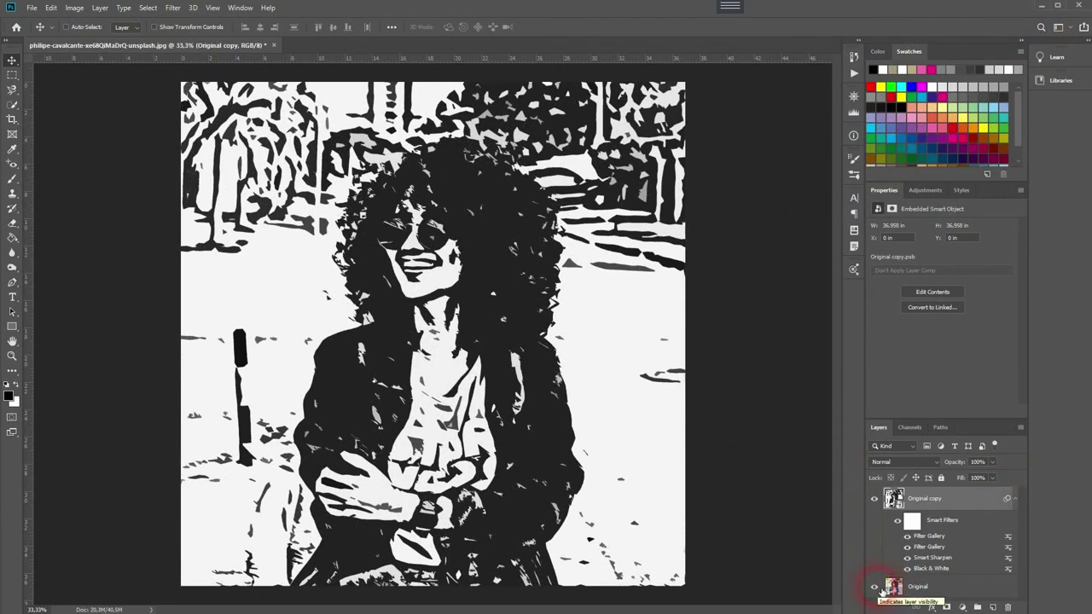
{"action": "left_click", "coordinate": [874, 588], "text": "alt"}
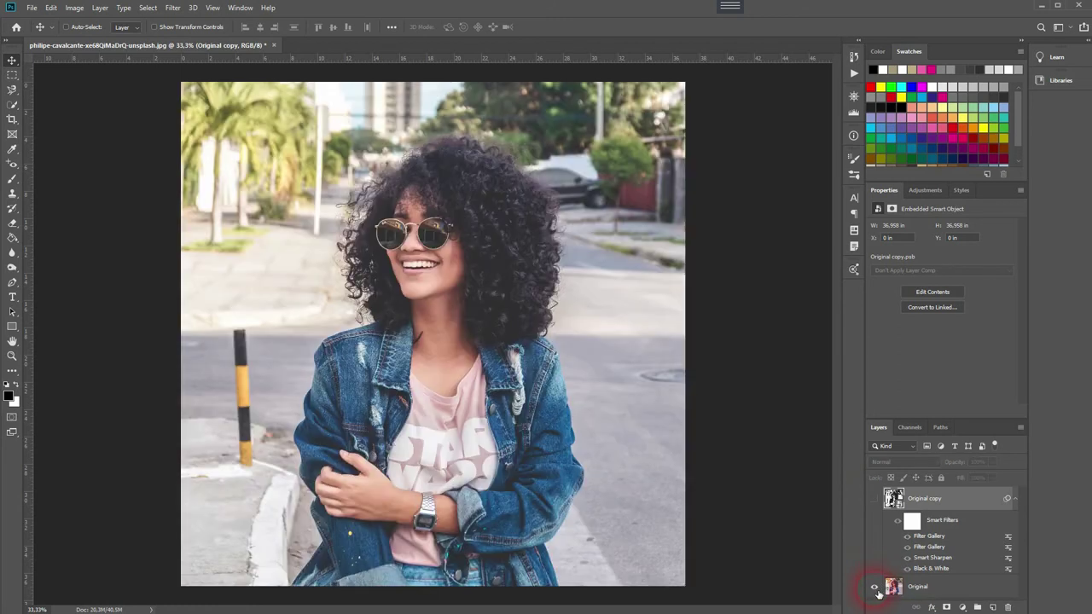
{"action": "left_click", "coordinate": [874, 588], "text": "alt"}
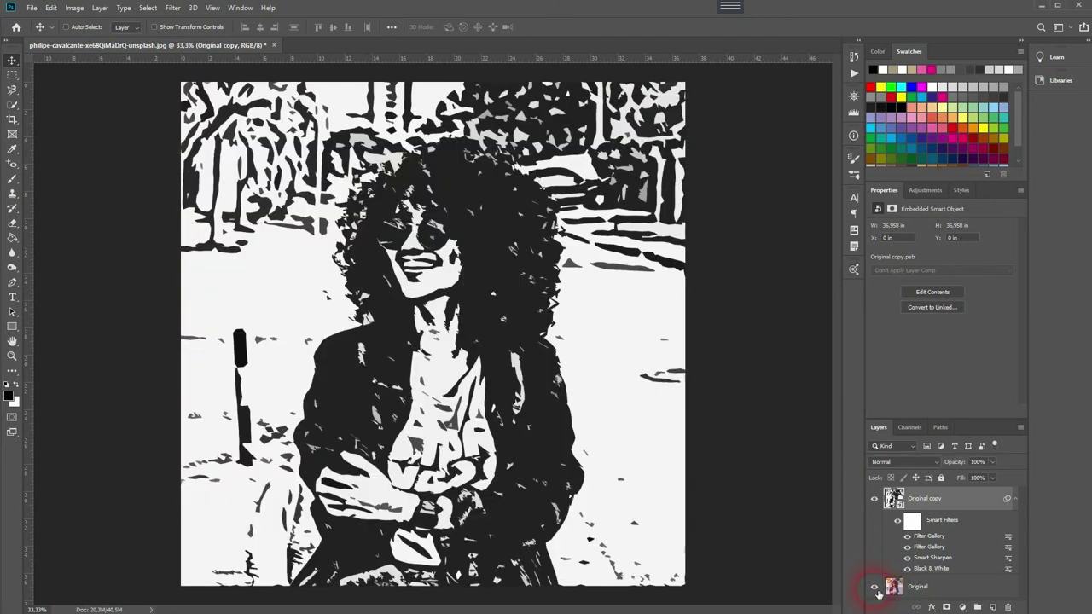
{"action": "left_click", "coordinate": [875, 588], "text": "alt"}
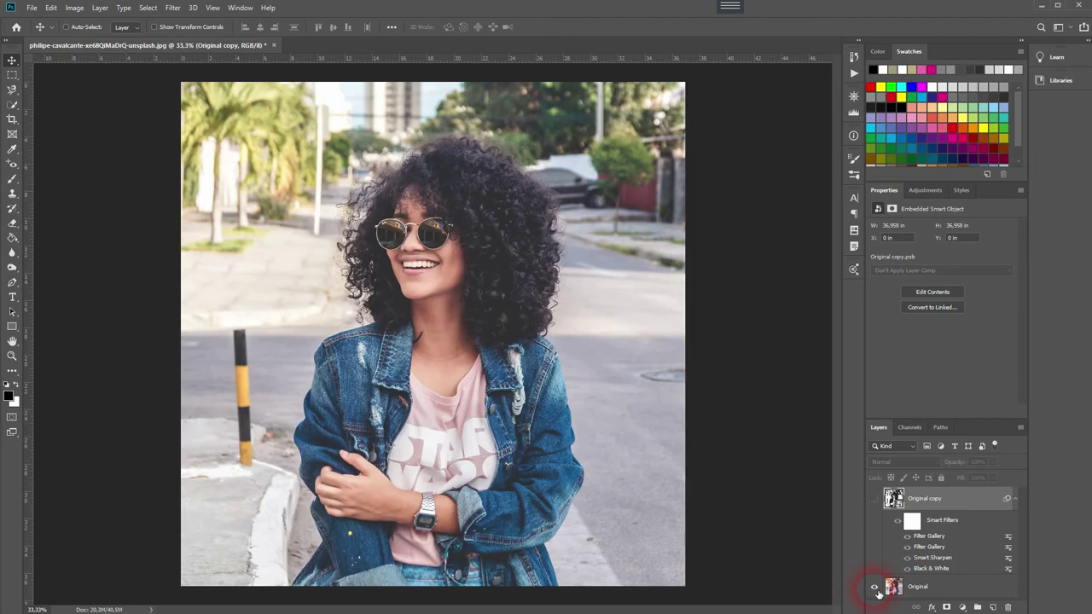
{"action": "left_click", "coordinate": [874, 588], "text": "alt"}
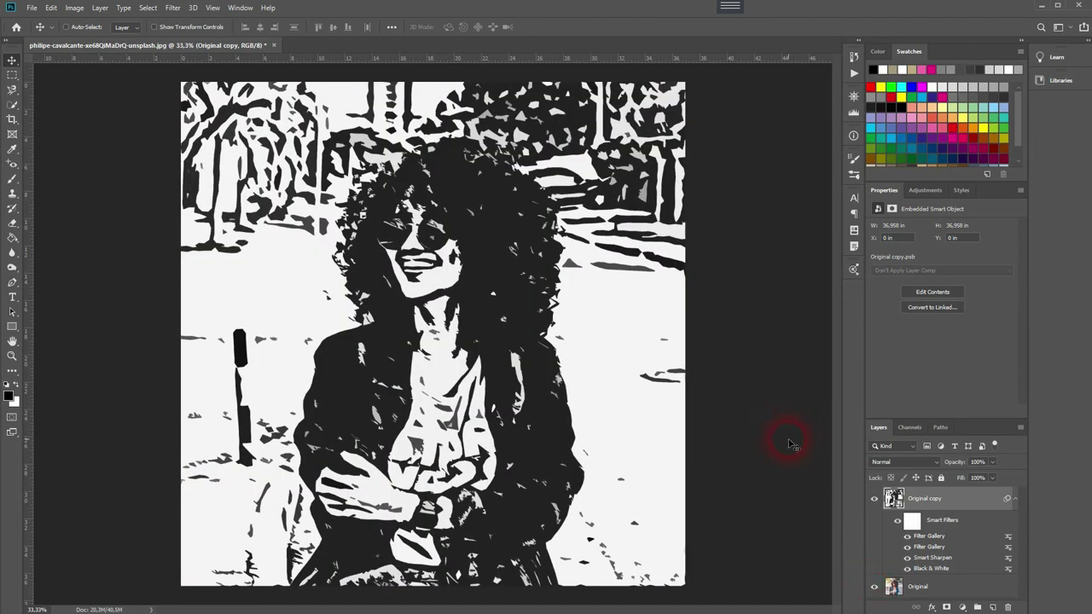